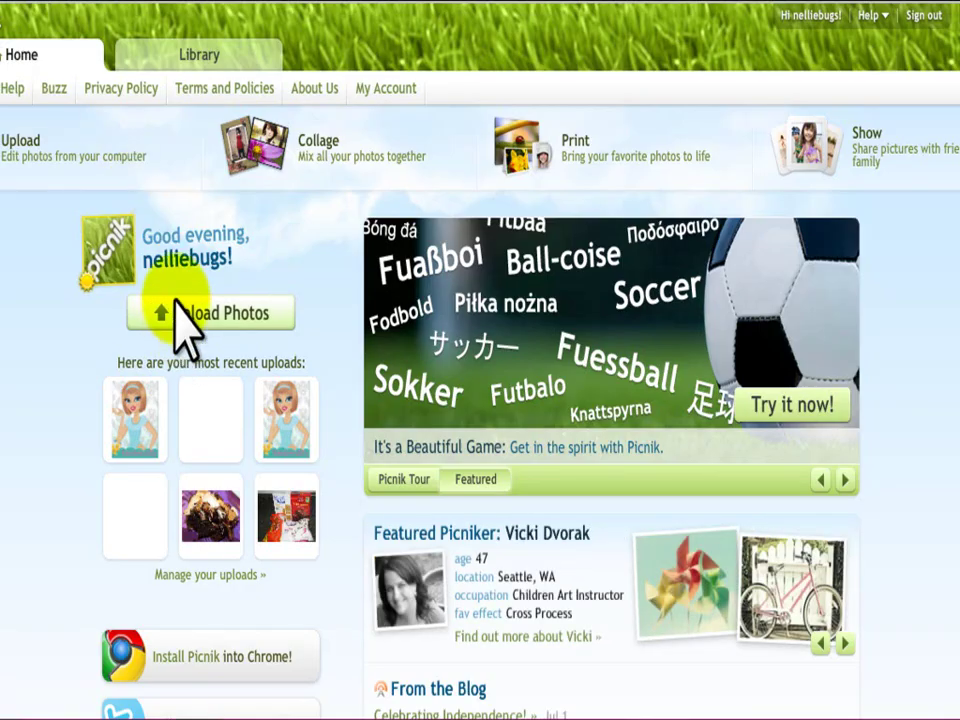
# - Upload and open the blank white image 111 in Picnik
pyautogui.click(178, 310)
pyautogui.click(470, 140)
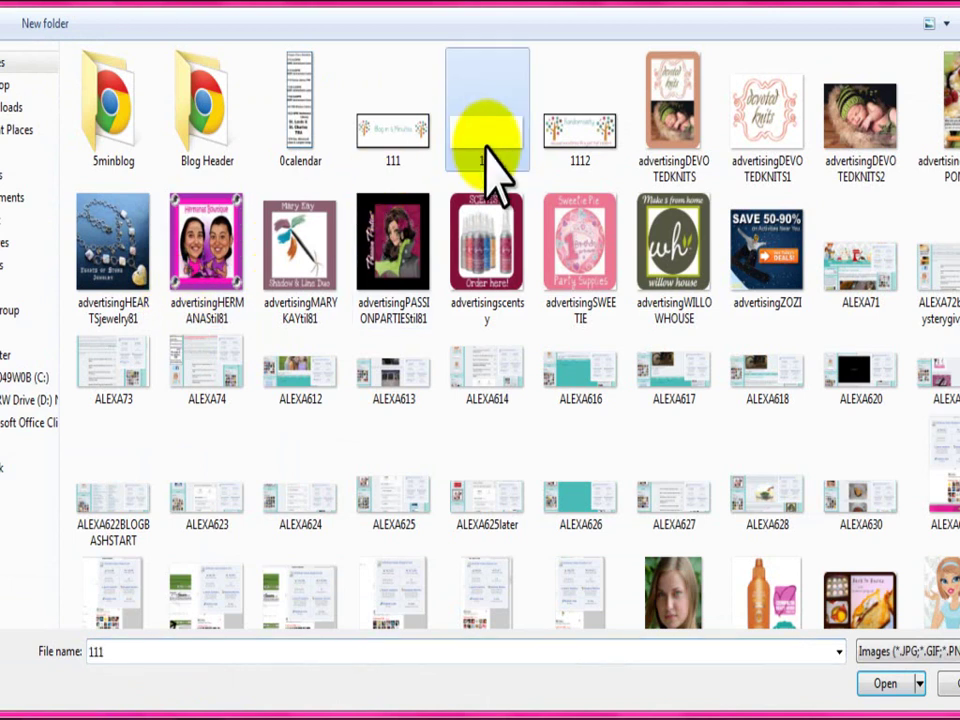
pyautogui.click(904, 680)
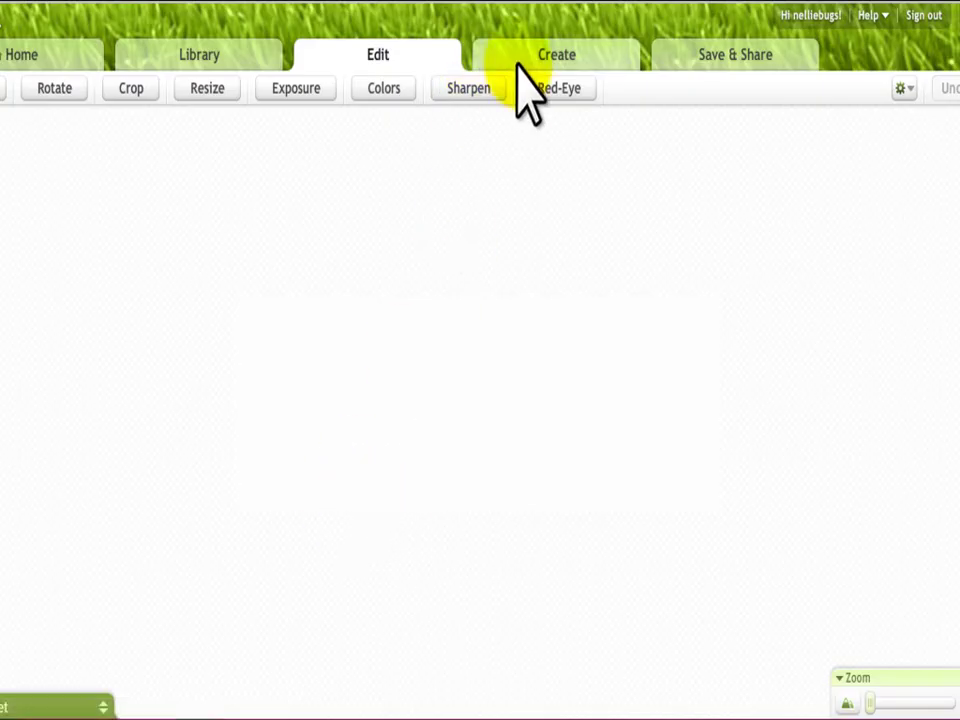
# - Apply a plain black Border frame with inner thickness 0 and outer thickness about 4
pyautogui.click(519, 62)
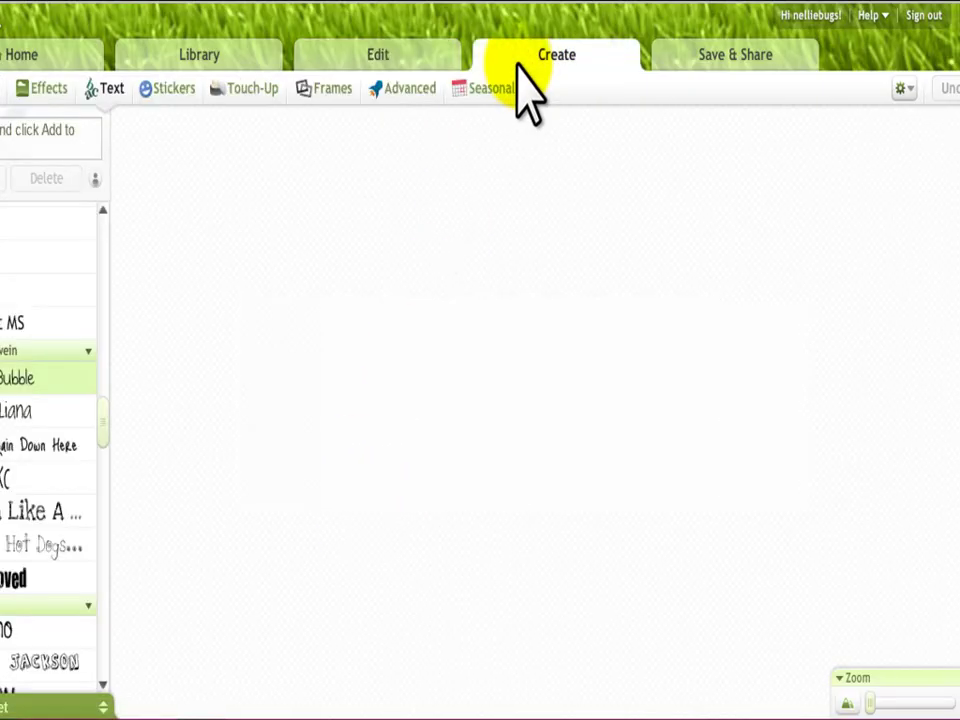
pyautogui.click(330, 92)
pyautogui.click(36, 380)
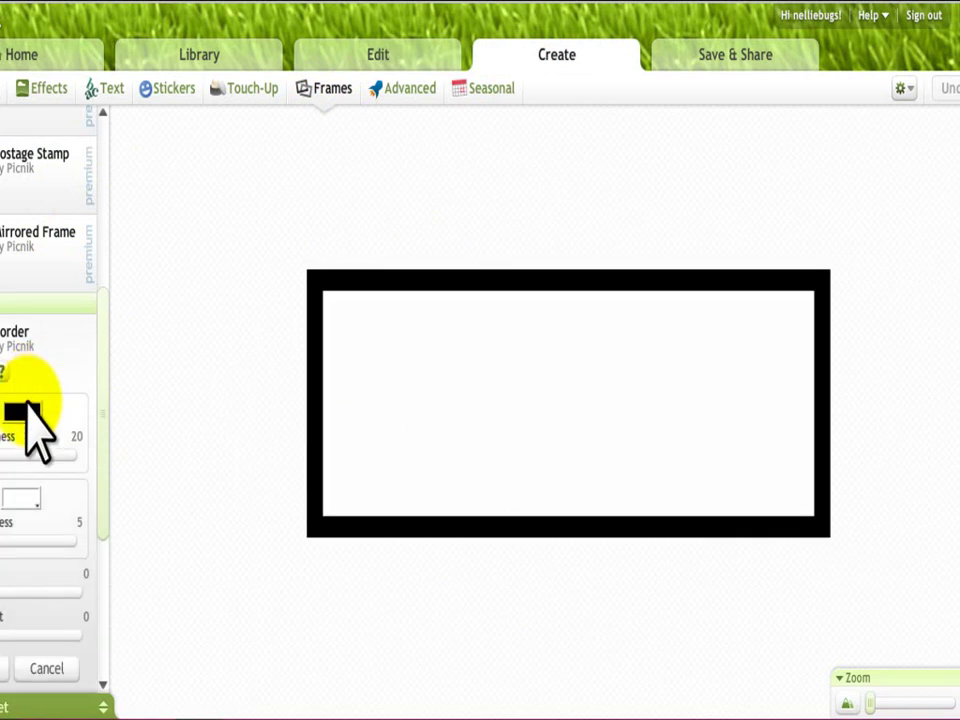
pyautogui.moveTo(4, 540); pyautogui.dragTo(0, 540)
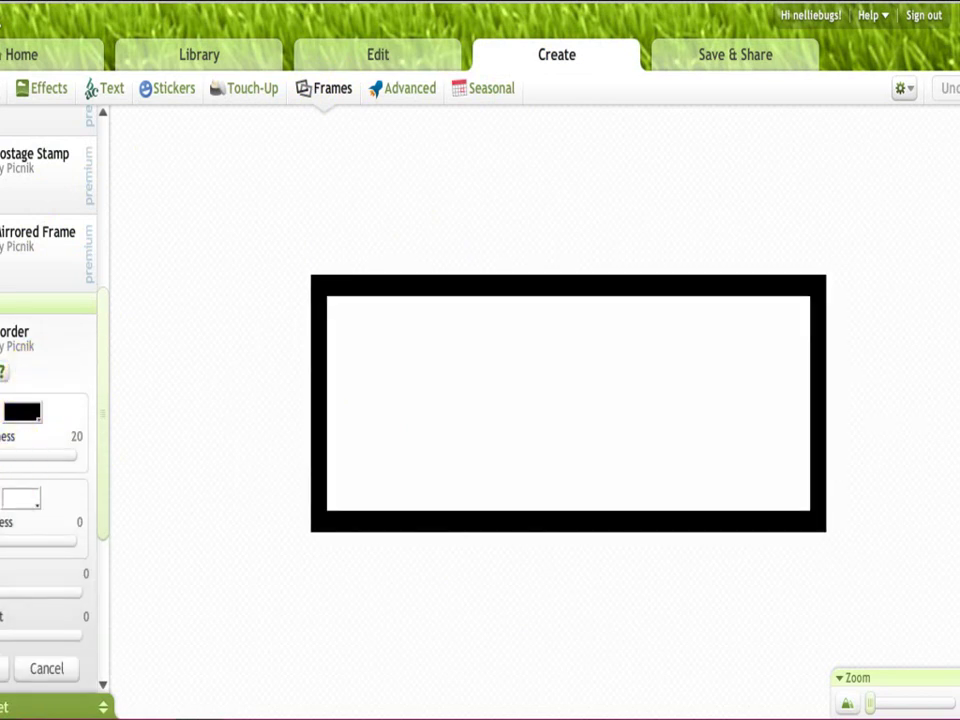
pyautogui.moveTo(3, 456); pyautogui.dragTo(0, 456)
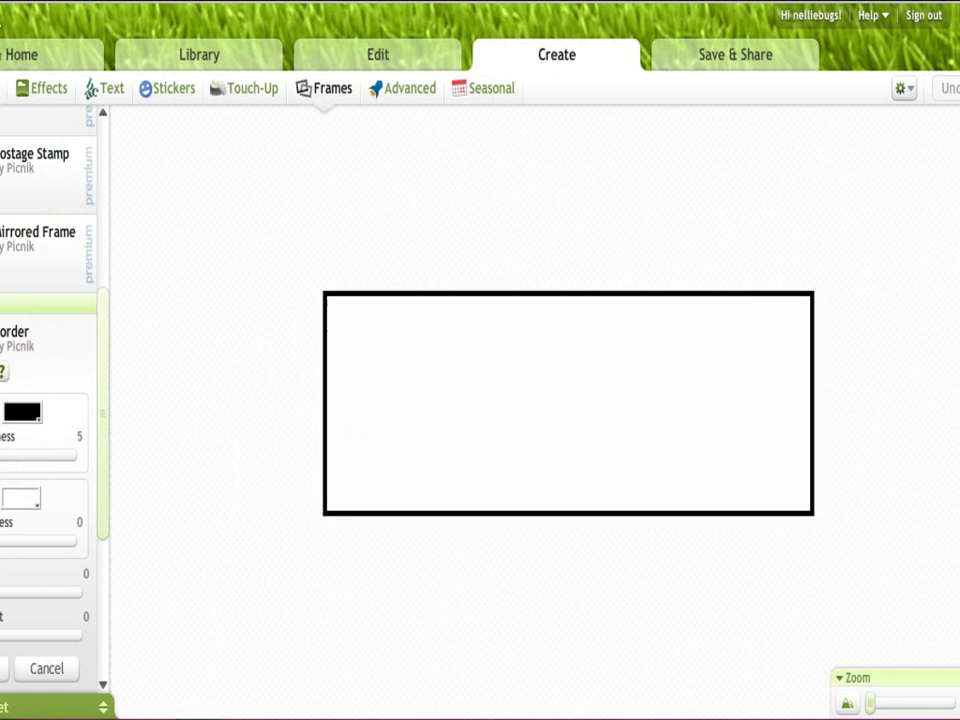
pyautogui.click(5, 670)
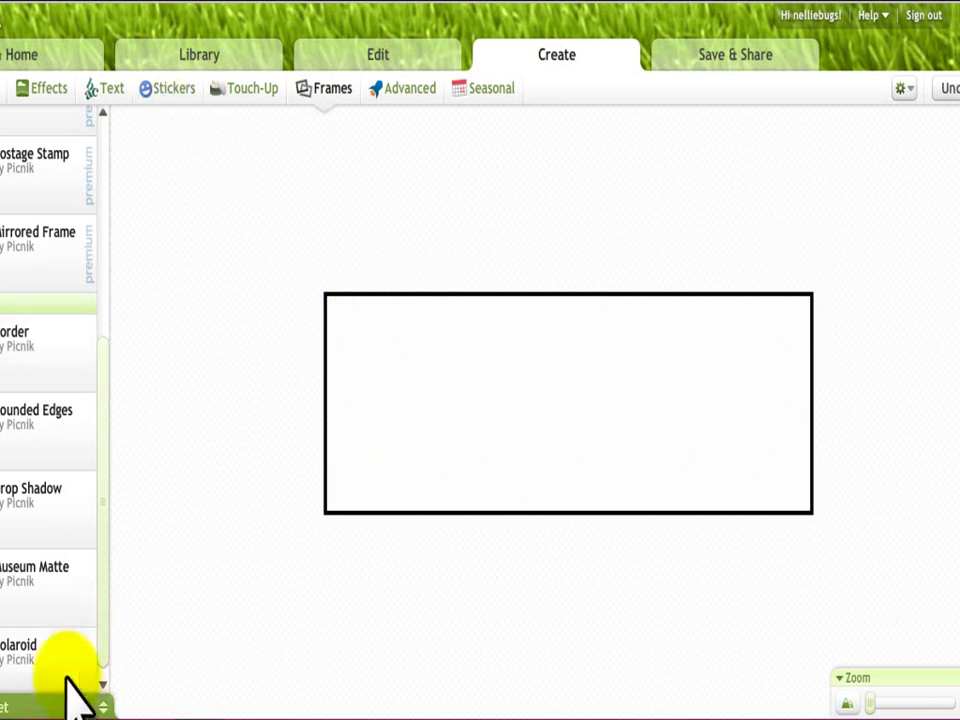
# - Place the doll photo from the photo tray inside the frame and enlarge it
pyautogui.click(80, 706)
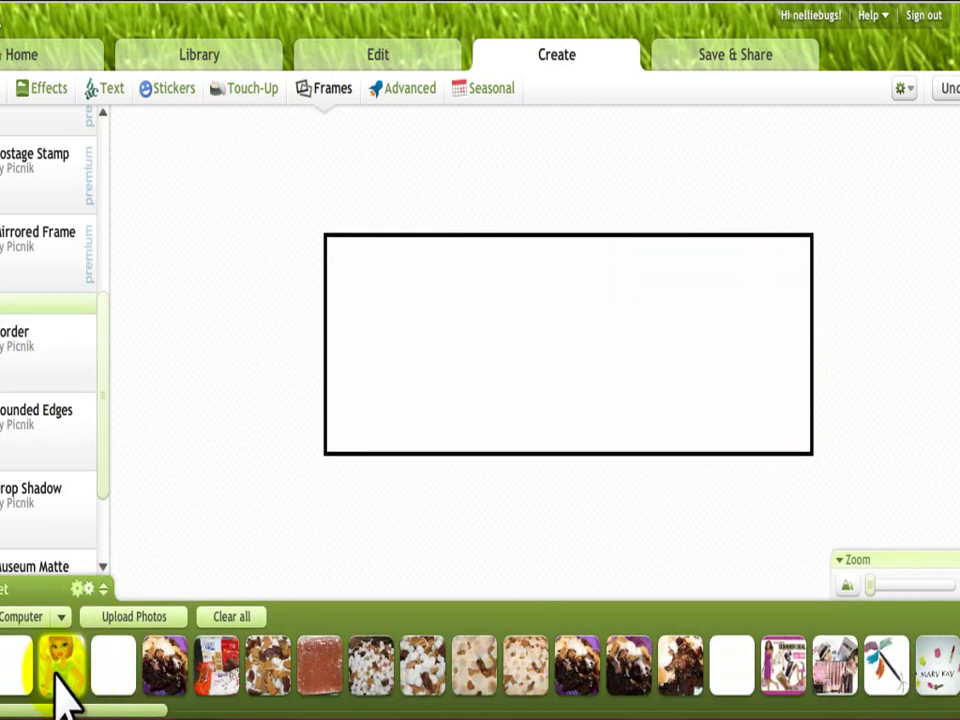
pyautogui.moveTo(60, 690); pyautogui.dragTo(555, 355)
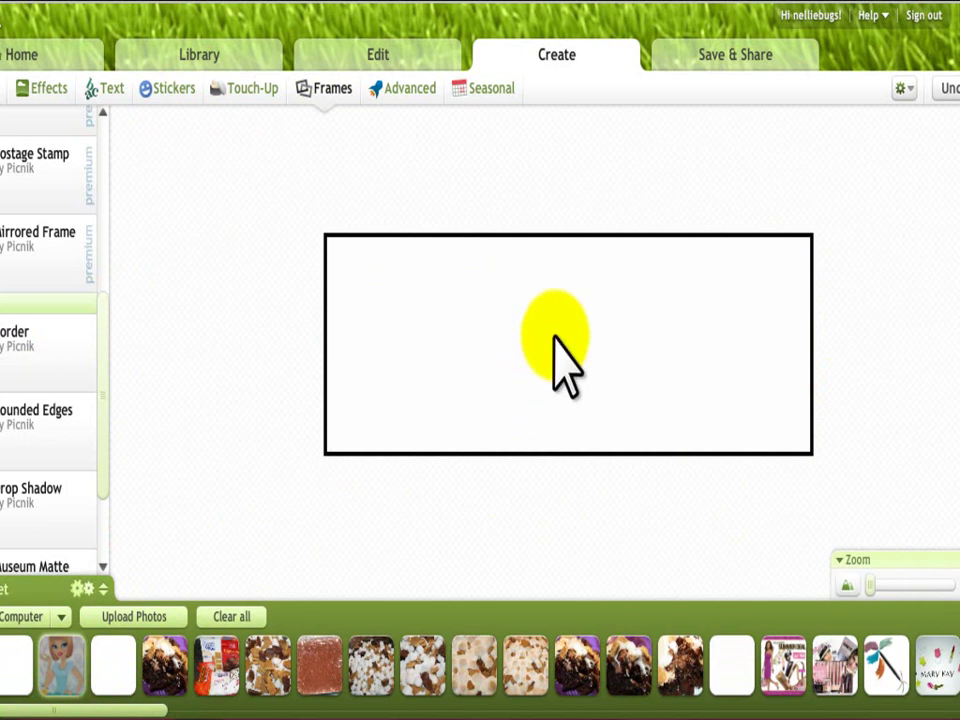
pyautogui.moveTo(602, 396); pyautogui.dragTo(679, 468)
pyautogui.moveTo(619, 411); pyautogui.dragTo(615, 397)
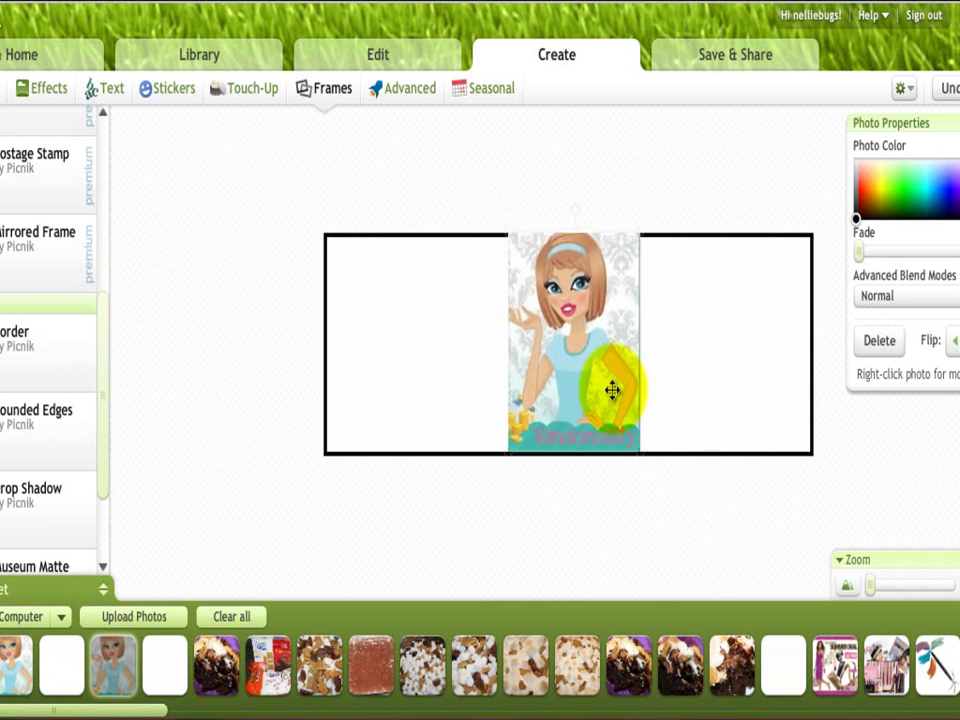
# - Try a Darken blend on the doll photo, then delete it
pyautogui.click(880, 296)
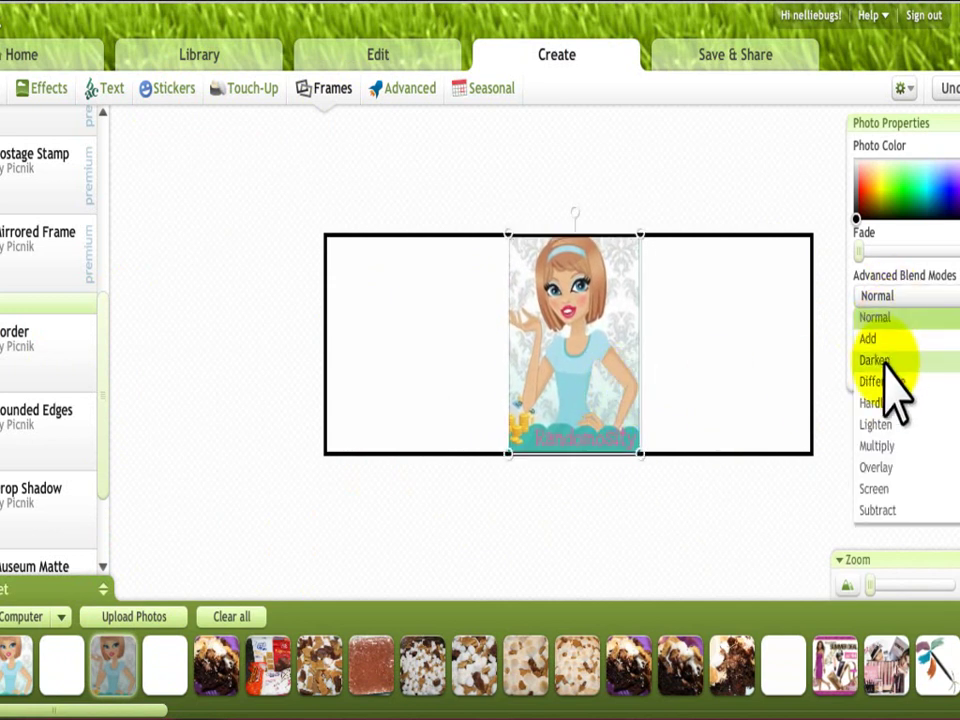
pyautogui.click(880, 362)
pyautogui.moveTo(567, 366)
pyautogui.mouseDown()
pyautogui.moveTo(573, 403)
pyautogui.moveTo(573, 371)
pyautogui.mouseUp()
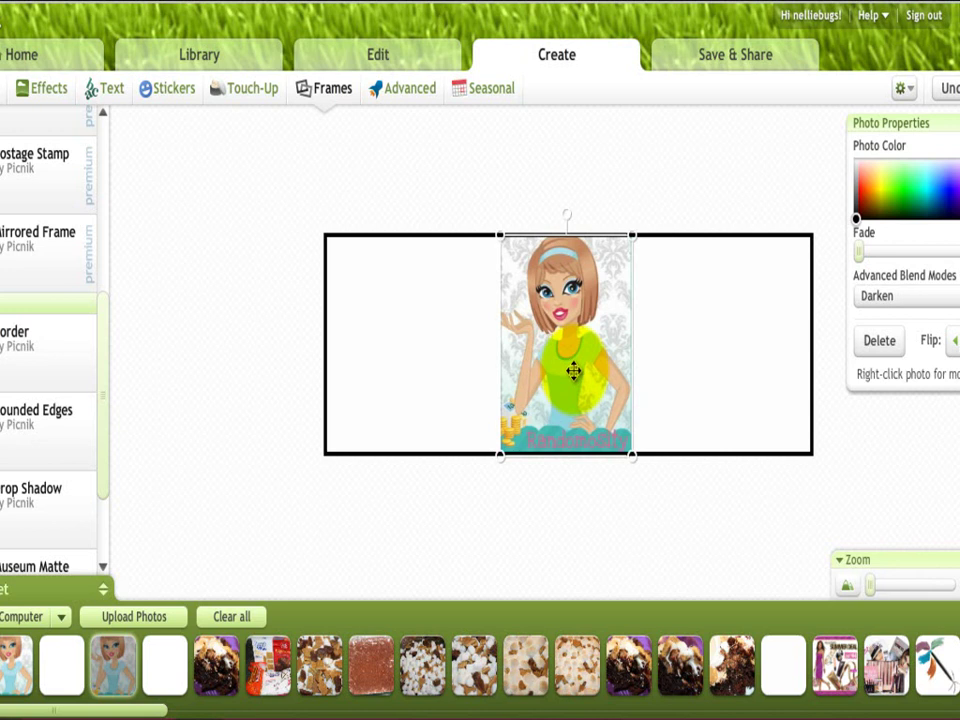
pyautogui.press('Delete')
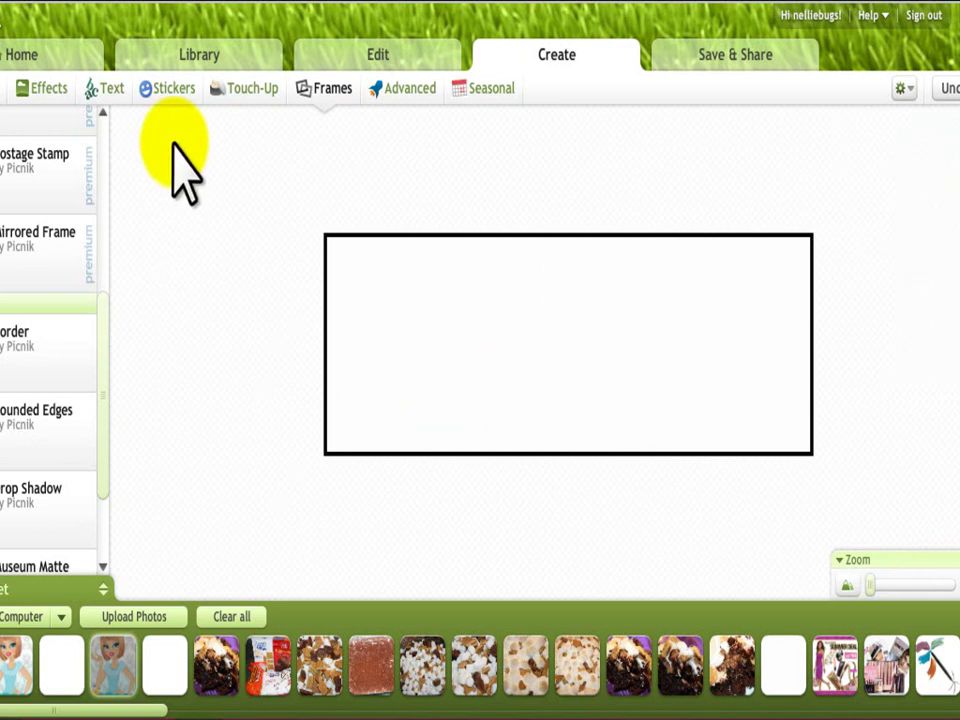
# - Add 'Blog in 5 Minutes' in a sketchy handwritten font, black, sized to fit the frame
pyautogui.click(112, 92)
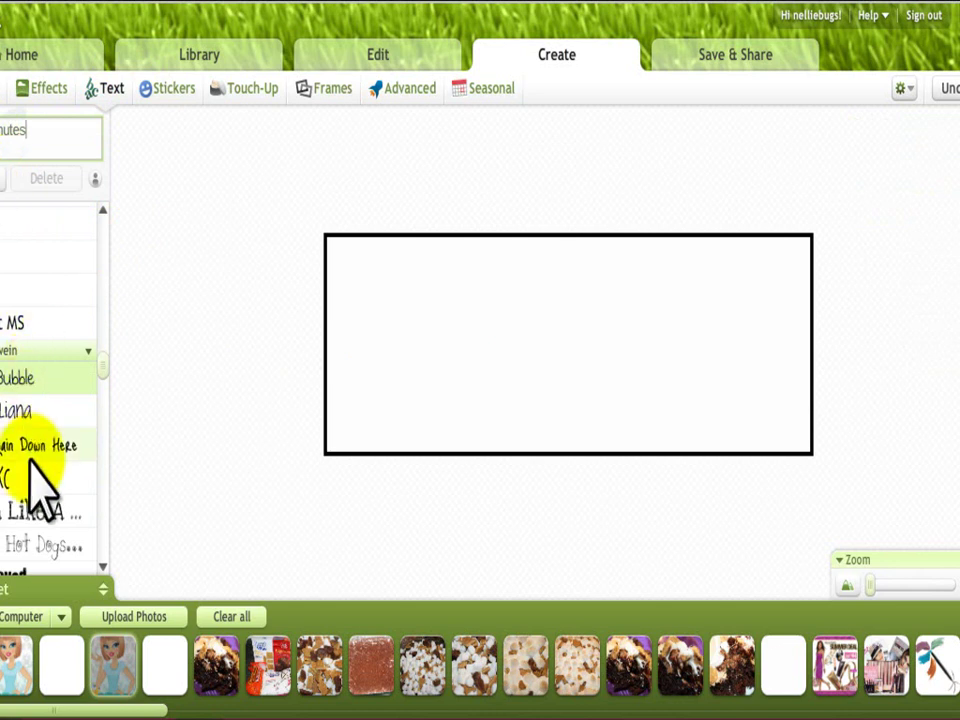
pyautogui.click(4, 522)
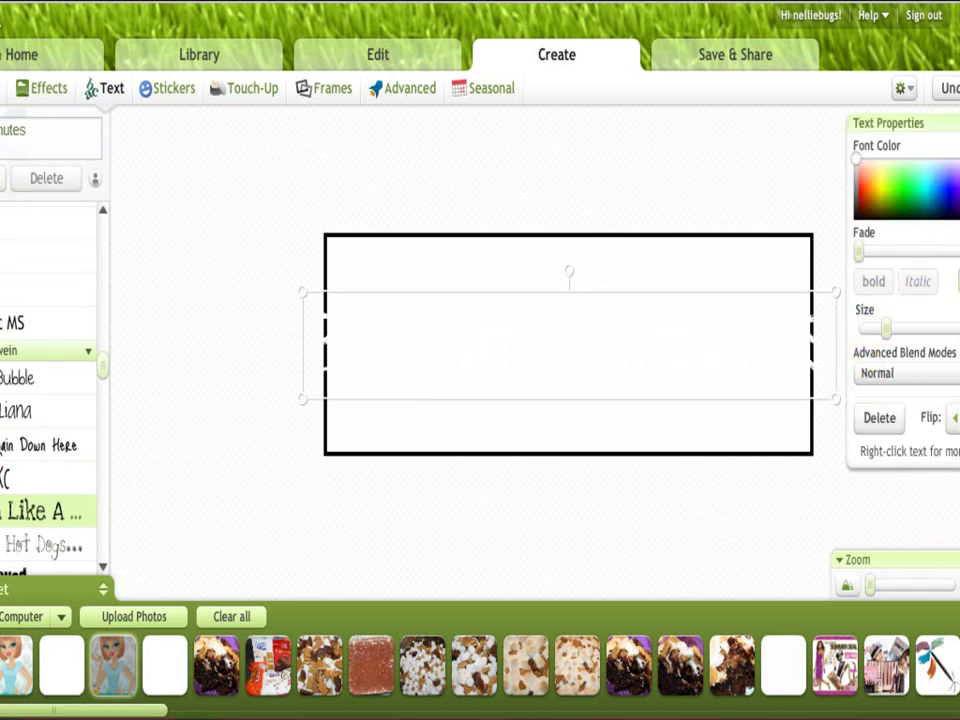
pyautogui.click(858, 217)
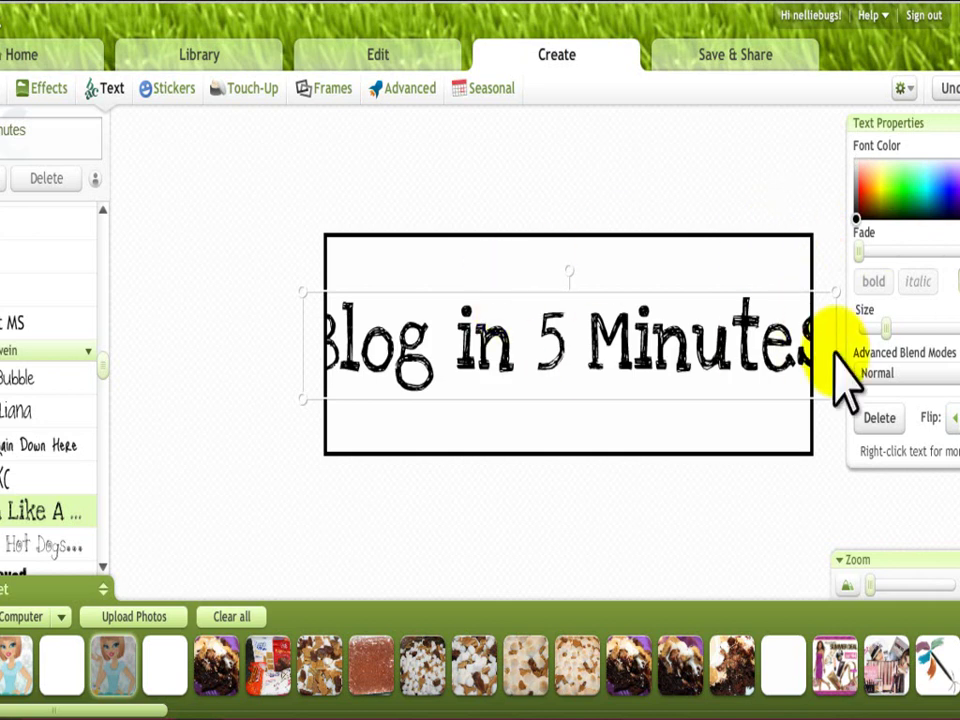
pyautogui.click(884, 329)
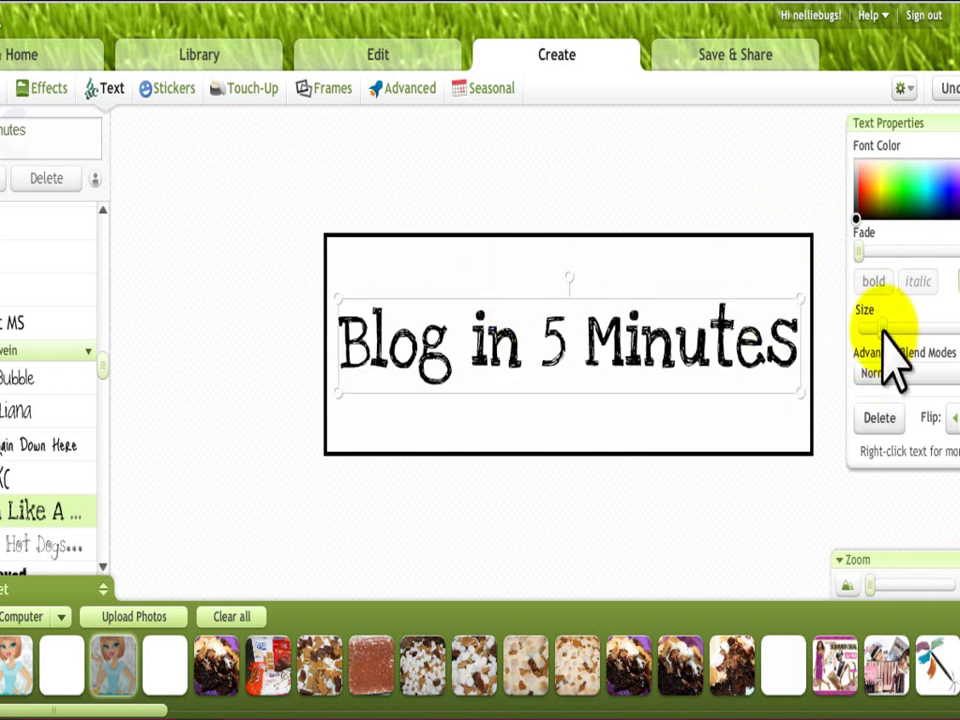
pyautogui.click(465, 272)
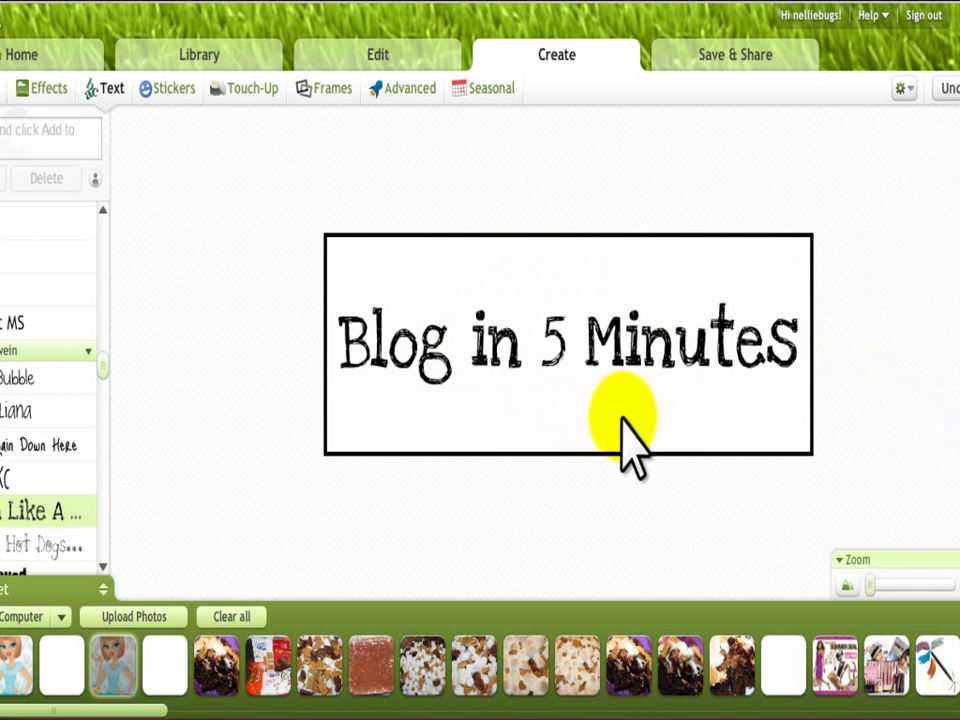
# - Add the pink party hat sticker from the Birthdays set over the word 'Blog'
pyautogui.click(168, 97)
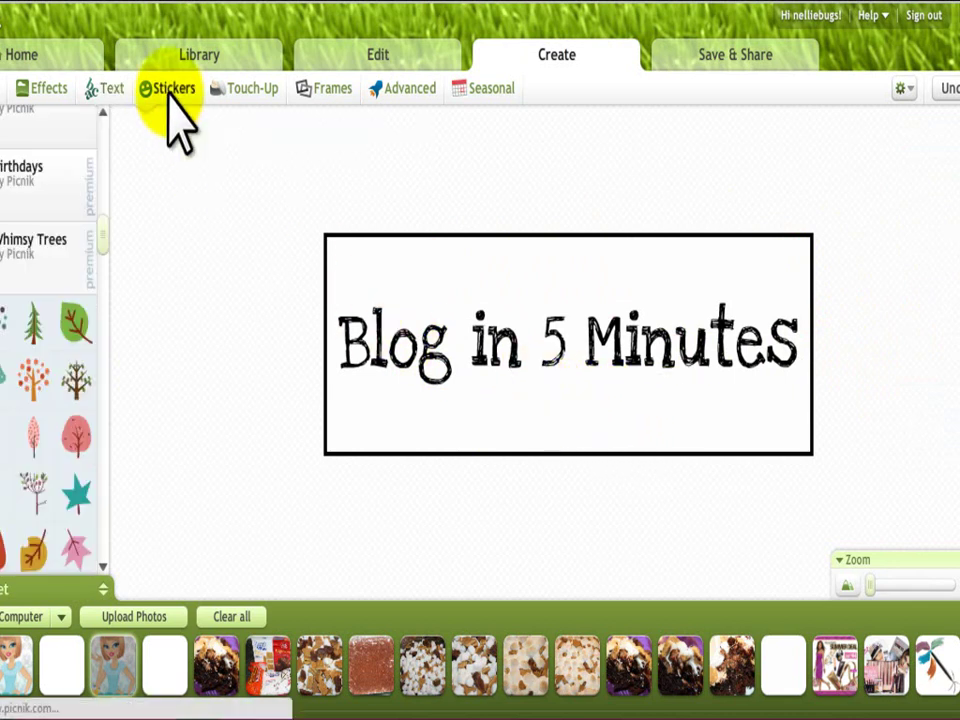
pyautogui.click(58, 205)
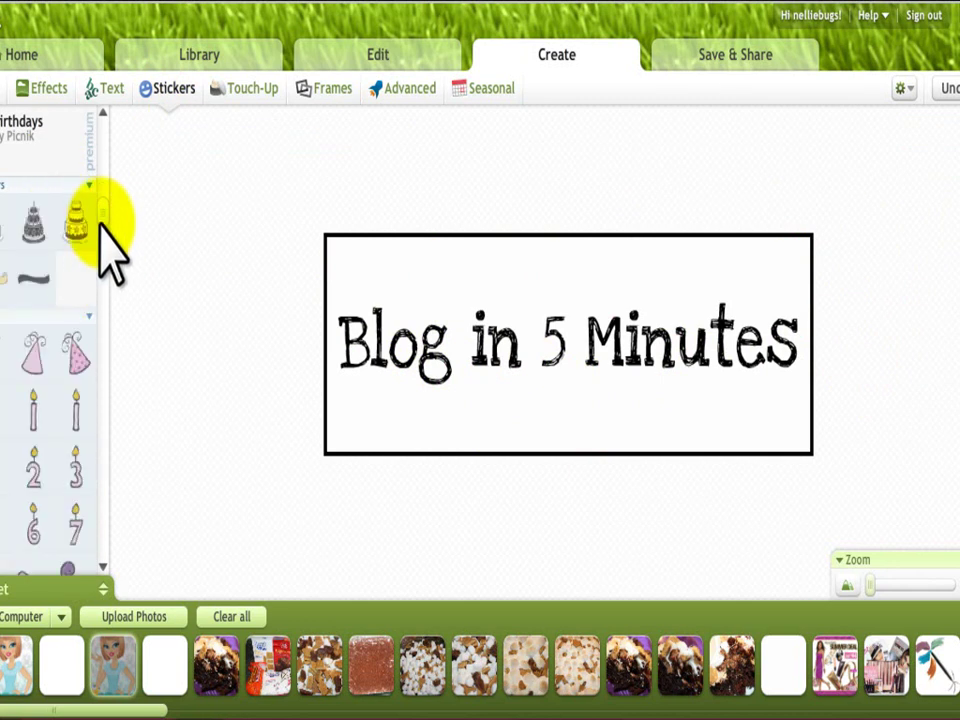
pyautogui.click(74, 376)
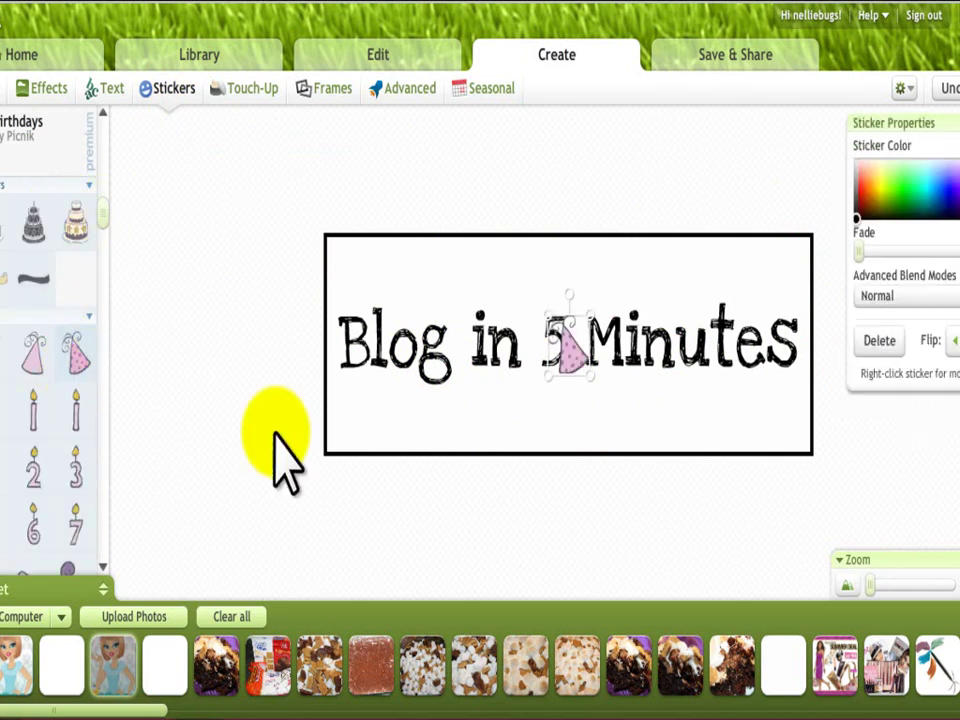
pyautogui.moveTo(561, 350)
pyautogui.mouseDown()
pyautogui.moveTo(383, 283)
pyautogui.moveTo(574, 407)
pyautogui.mouseUp()
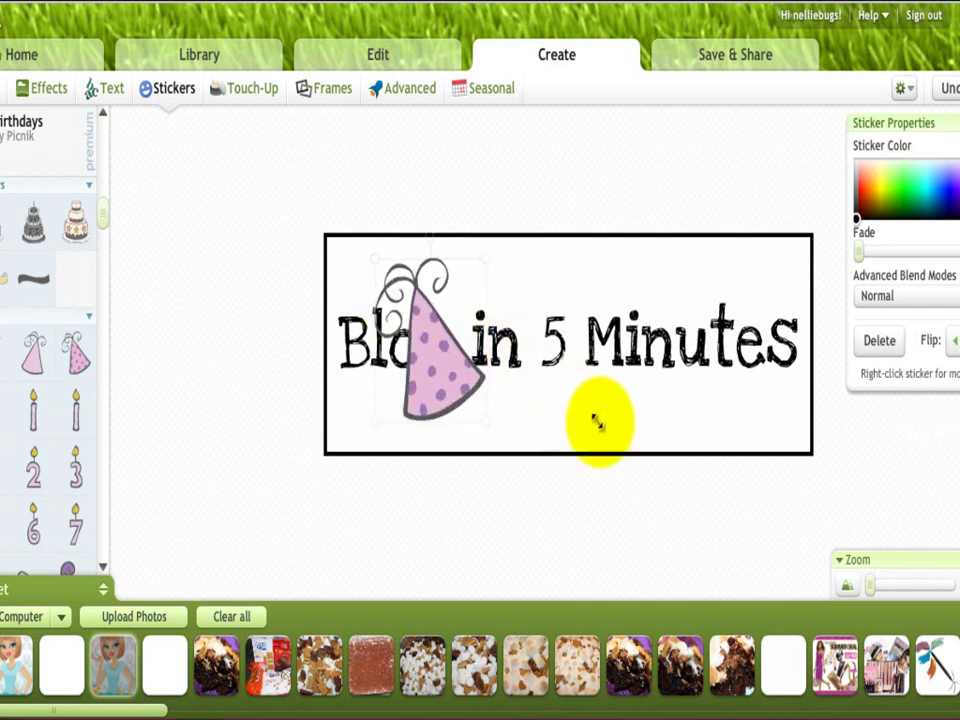
# - Try the hat with a Darken blend and fade behind 'Blog', then delete it
pyautogui.click(943, 296)
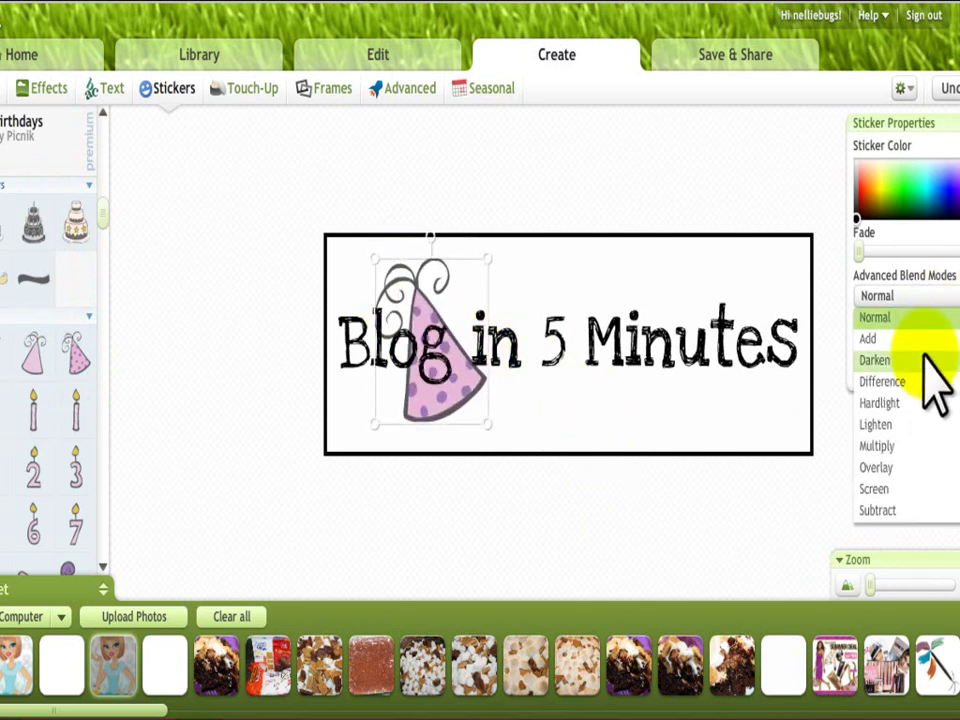
pyautogui.click(923, 358)
pyautogui.moveTo(456, 386)
pyautogui.mouseDown()
pyautogui.moveTo(404, 390)
pyautogui.moveTo(757, 392)
pyautogui.mouseUp()
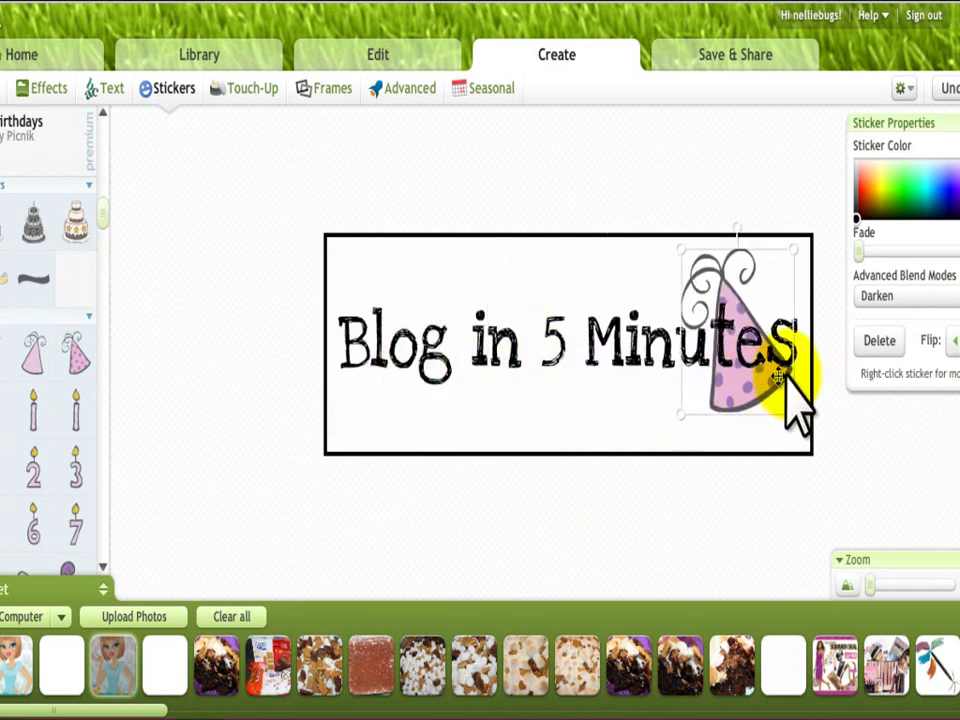
pyautogui.moveTo(862, 250); pyautogui.dragTo(948, 252)
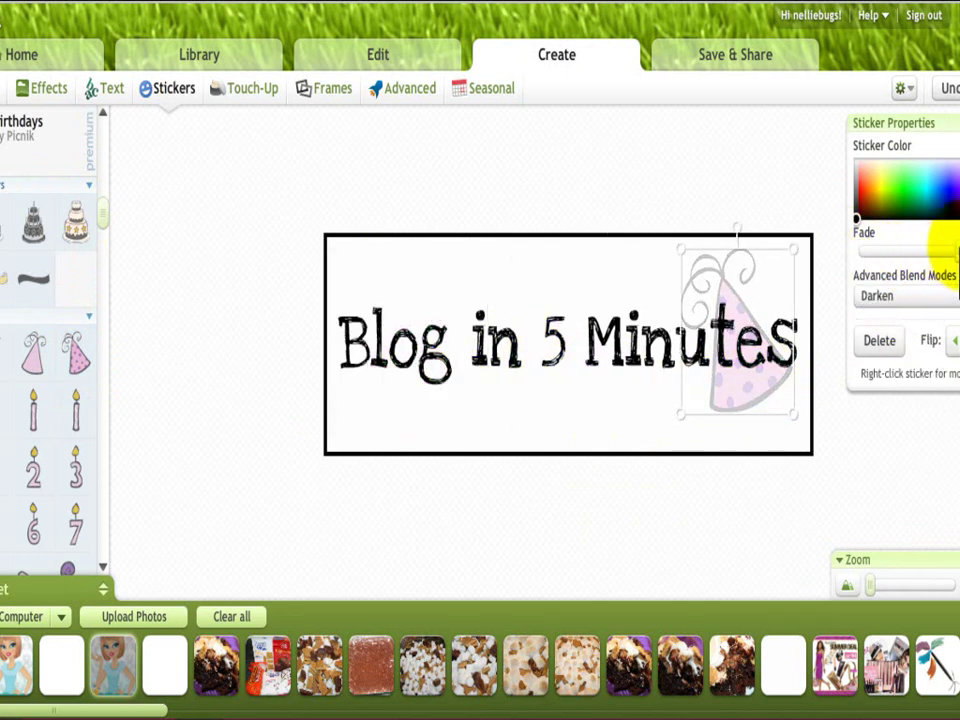
pyautogui.moveTo(769, 274); pyautogui.dragTo(456, 281)
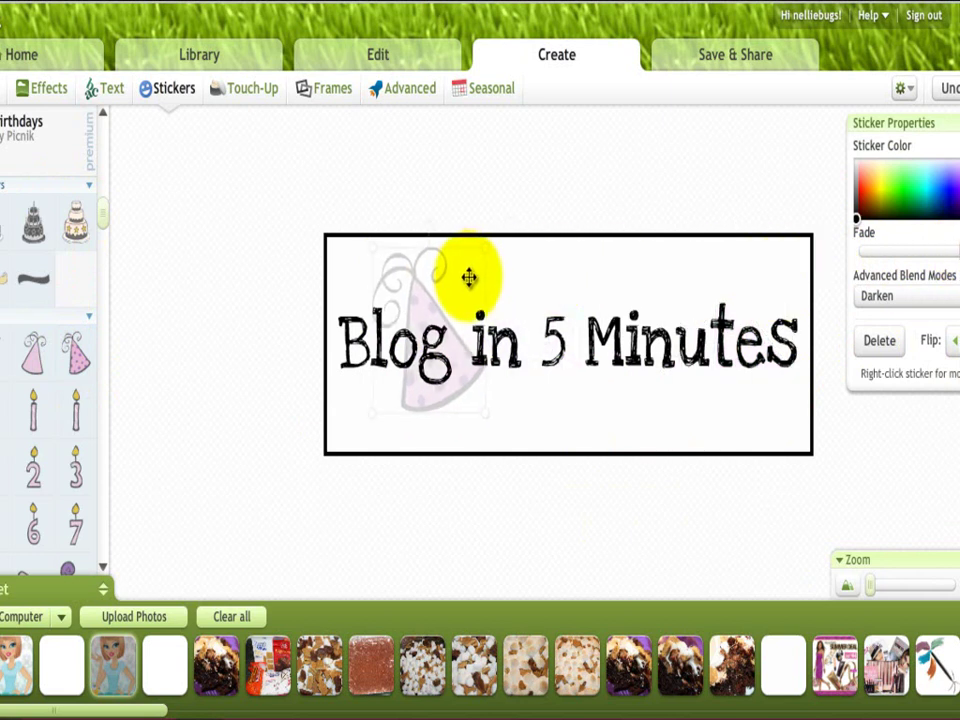
pyautogui.press('Delete')
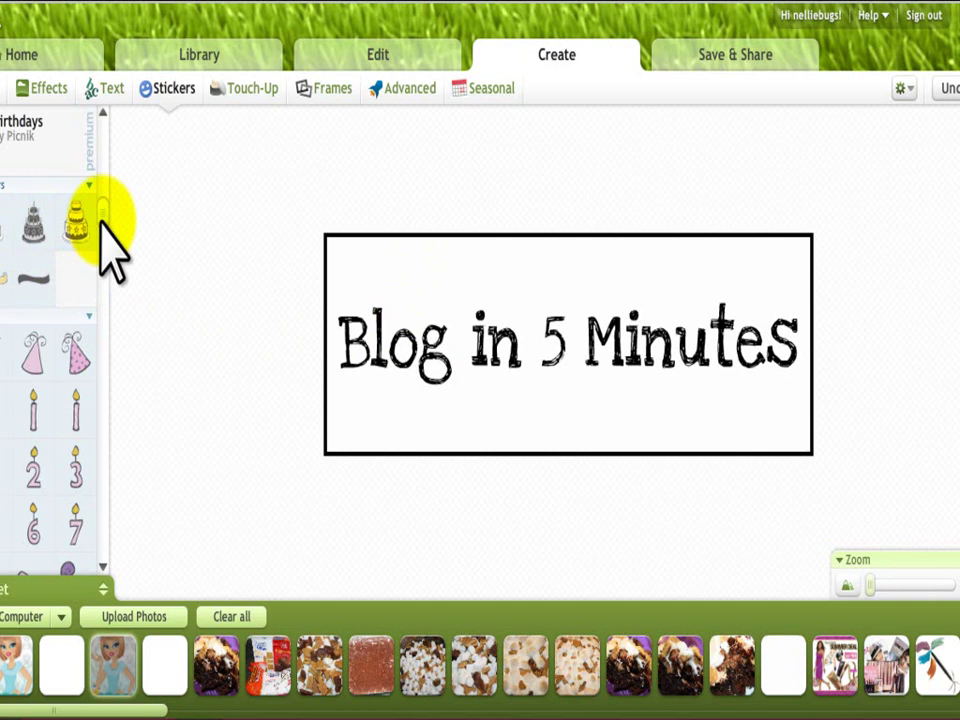
# - Load blogger.com to reach the dashboard listing the Blog in 5 Minutes blog
pyautogui.scroll(3, 103, 240)
pyautogui.scroll(3, 103, 240)
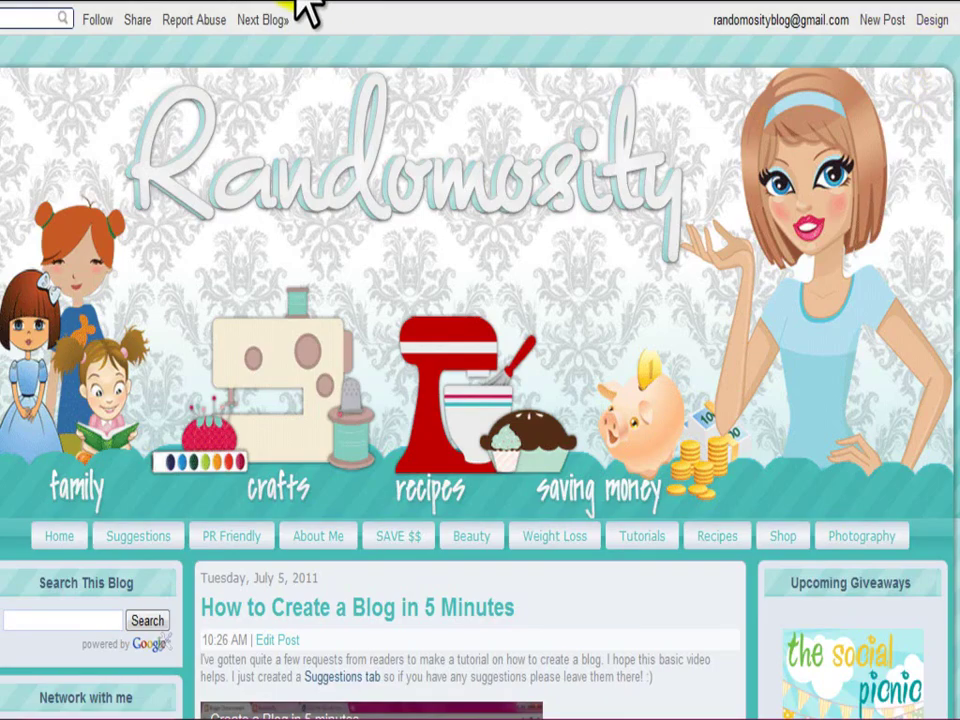
pyautogui.write('blogger.com')
pyautogui.press('Return')
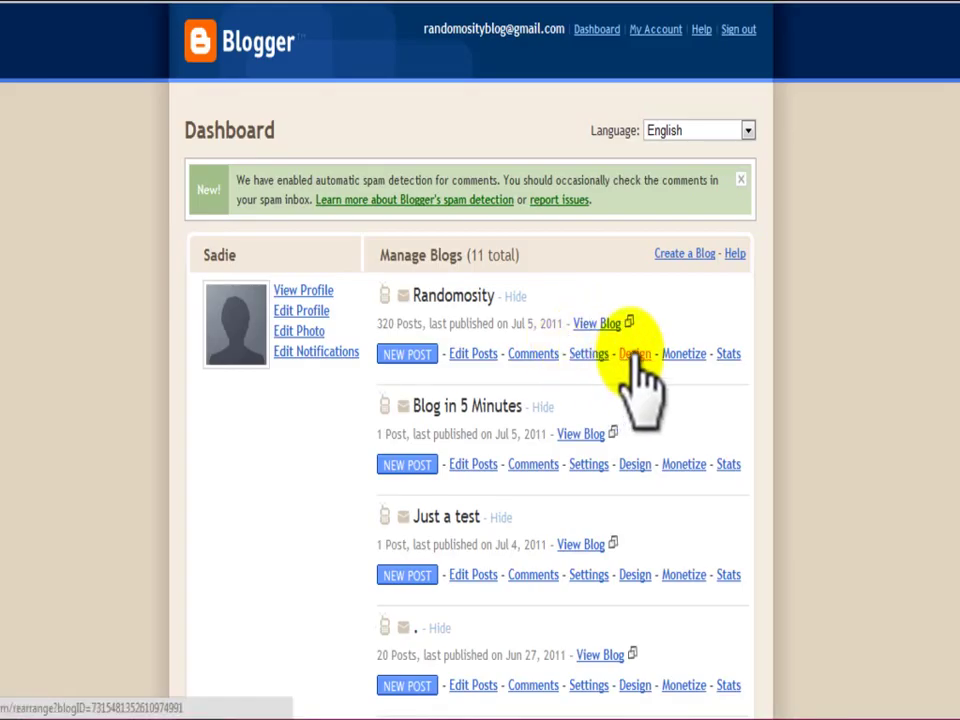
# - In Blog in 5 Minutes' Design layout, edit the Header and remove the old tree image
pyautogui.click(638, 465)
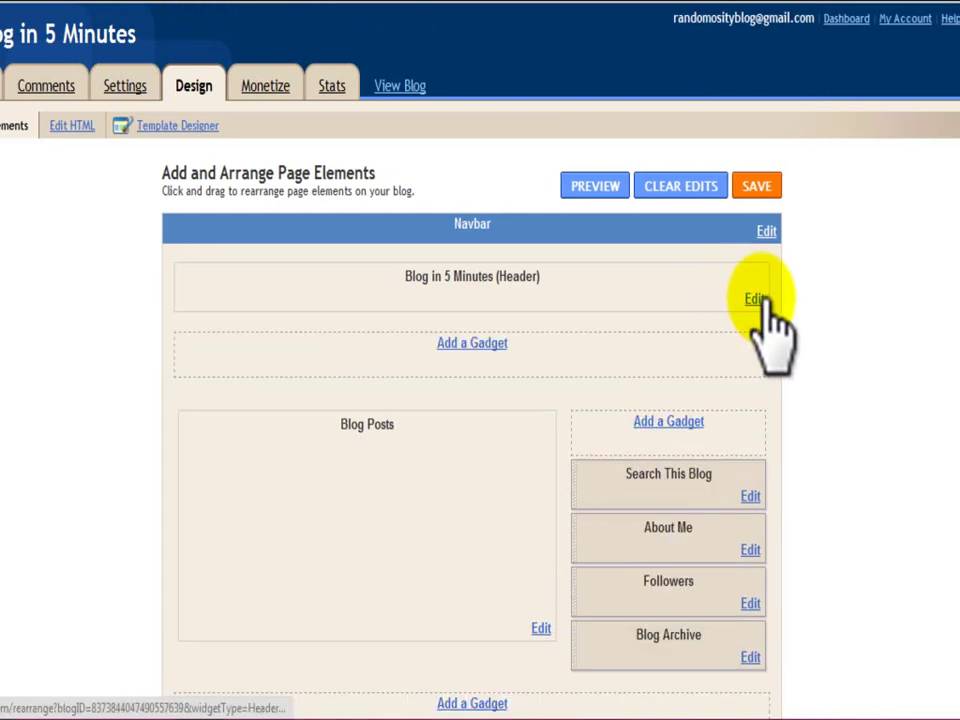
pyautogui.click(754, 299)
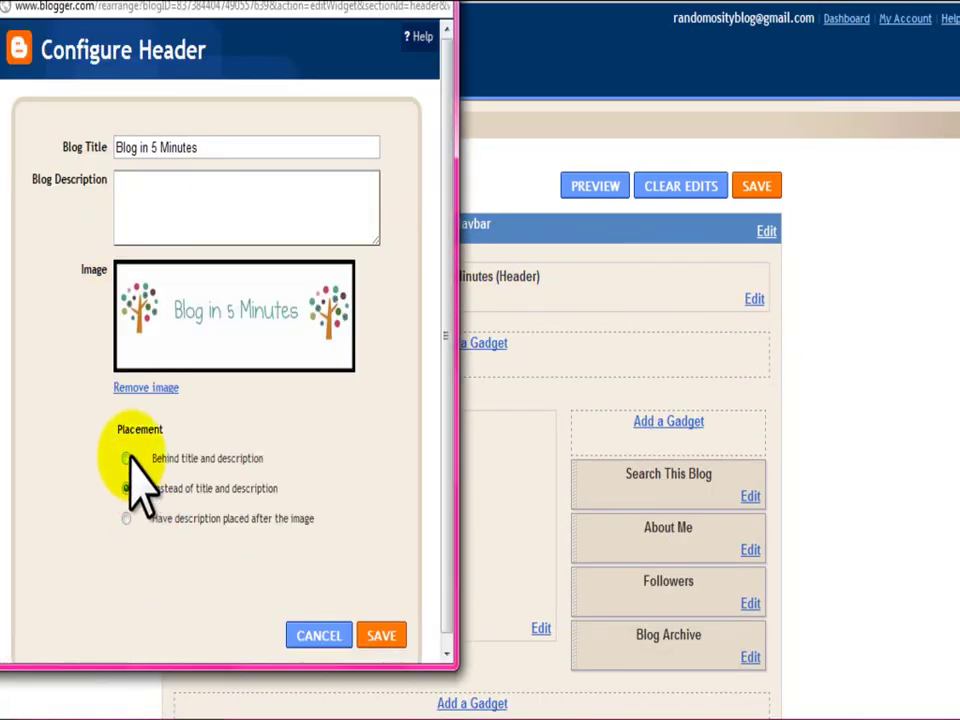
pyautogui.click(146, 388)
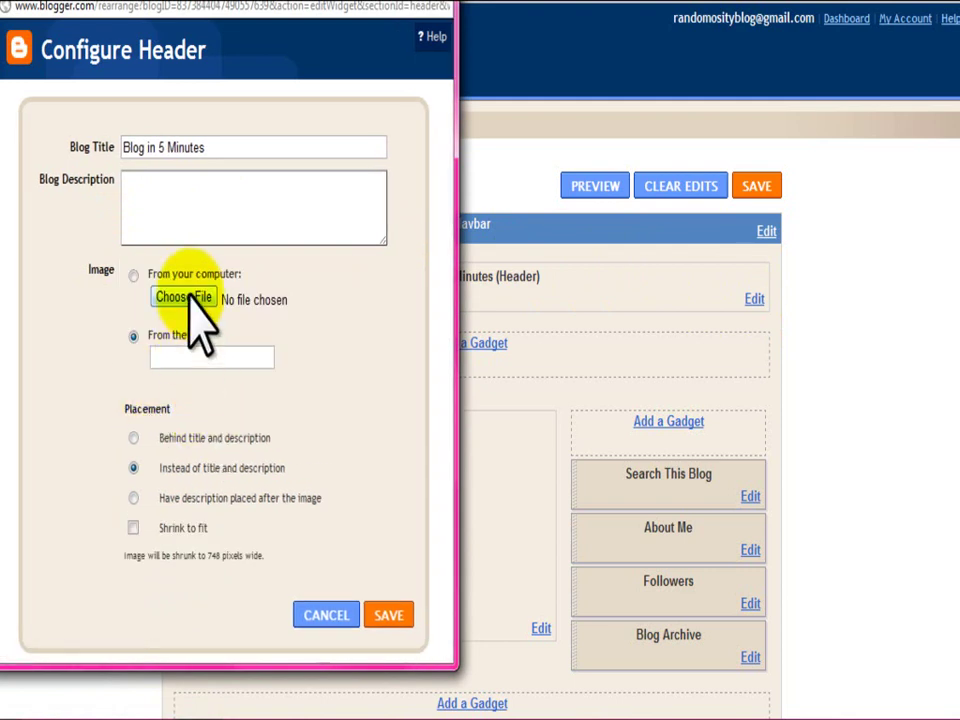
pyautogui.click(185, 298)
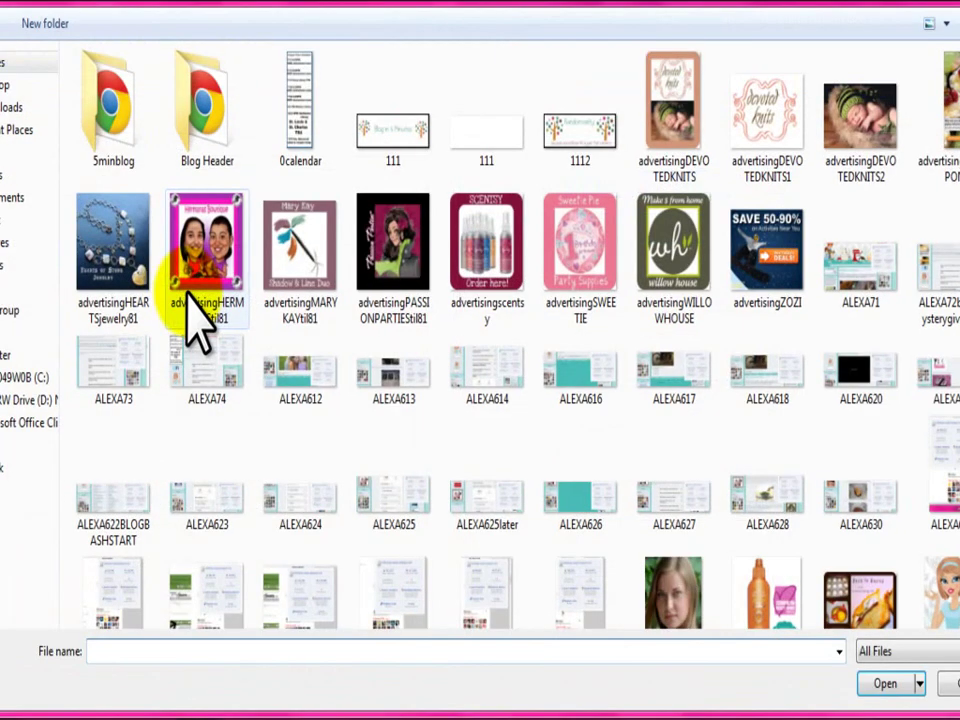
pyautogui.click(205, 300)
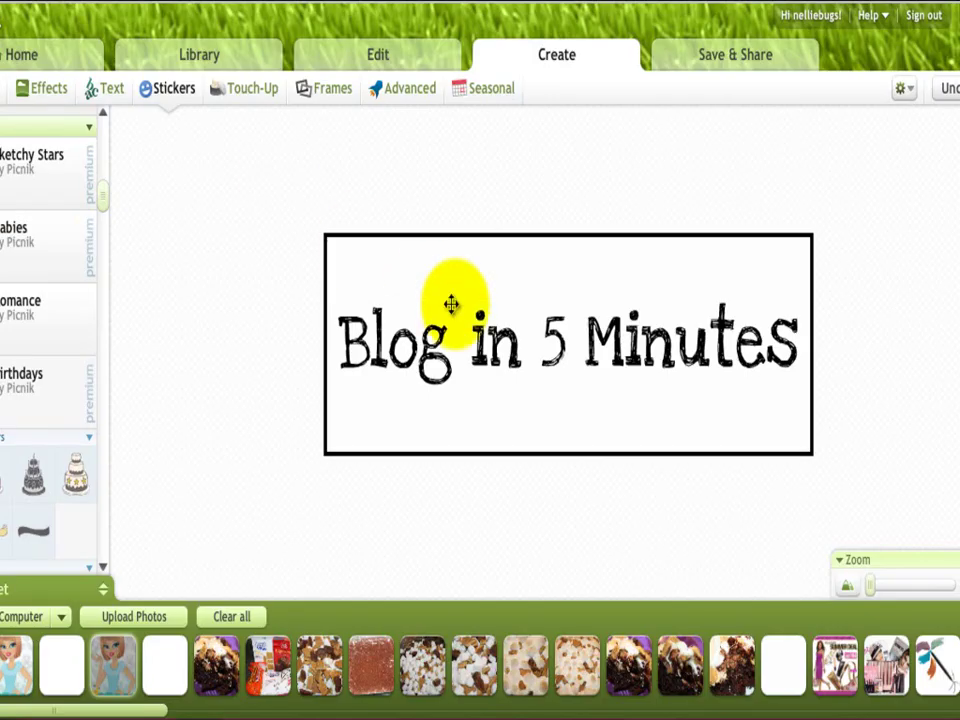
# - Save the finished Picnik header photo to the computer
pyautogui.click(738, 68)
pyautogui.click(64, 197)
pyautogui.click(155, 552)
# - Finish saving the header file, then upload image 1111 as the Blogger header
pyautogui.click(893, 684)
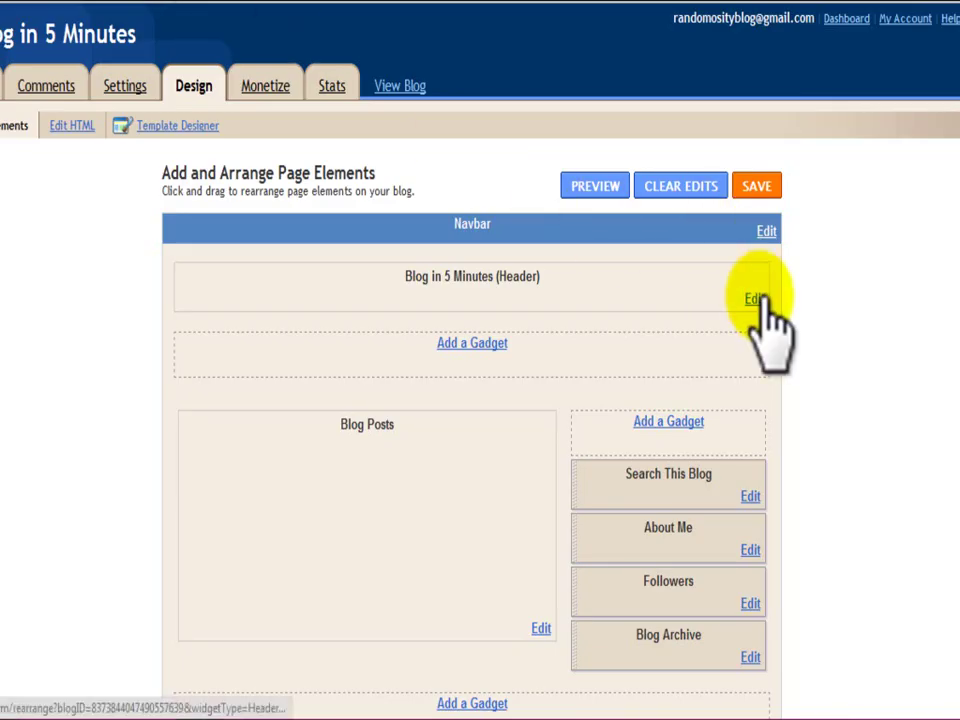
pyautogui.click(754, 298)
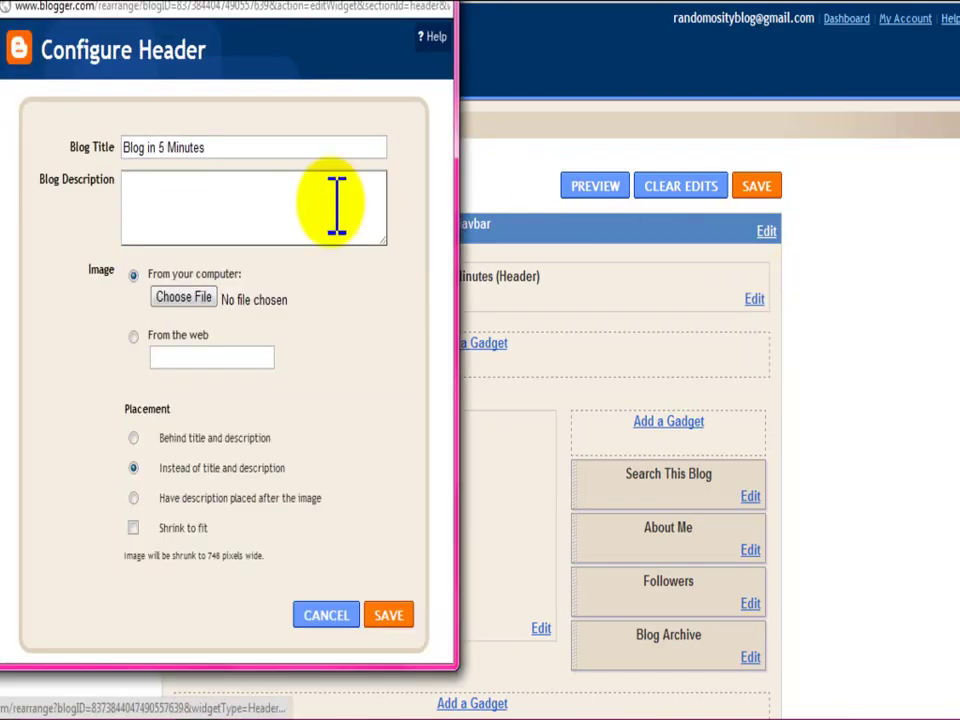
pyautogui.click(210, 300)
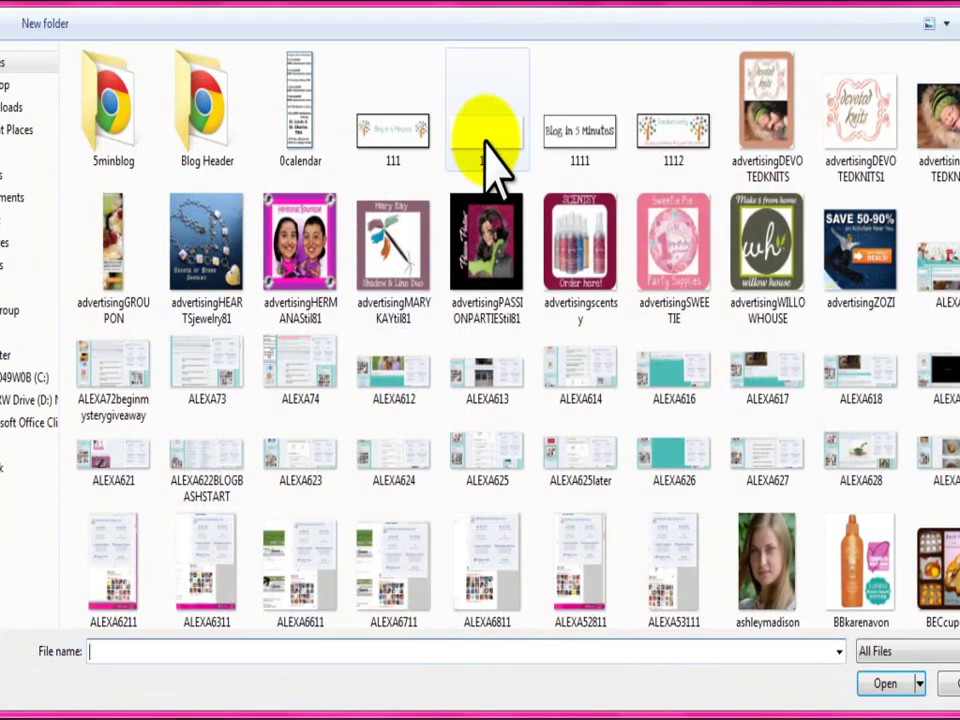
pyautogui.click(578, 140)
pyautogui.click(880, 684)
# - Save the header settings and layout, then view the blog with its new header
pyautogui.click(448, 265)
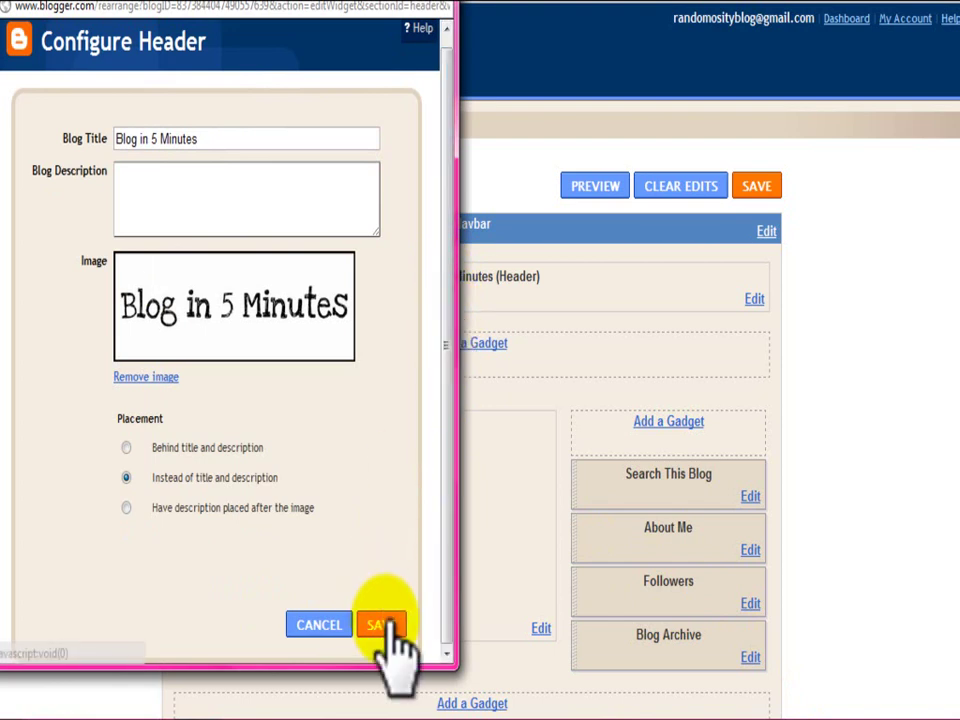
pyautogui.click(388, 625)
pyautogui.click(757, 200)
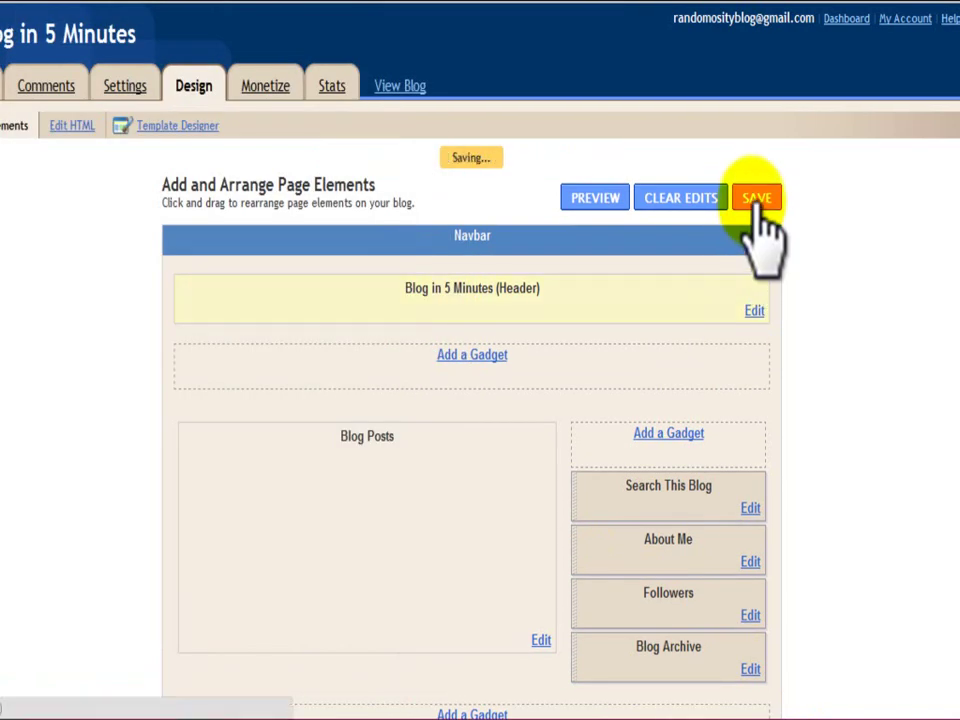
pyautogui.click(553, 160)
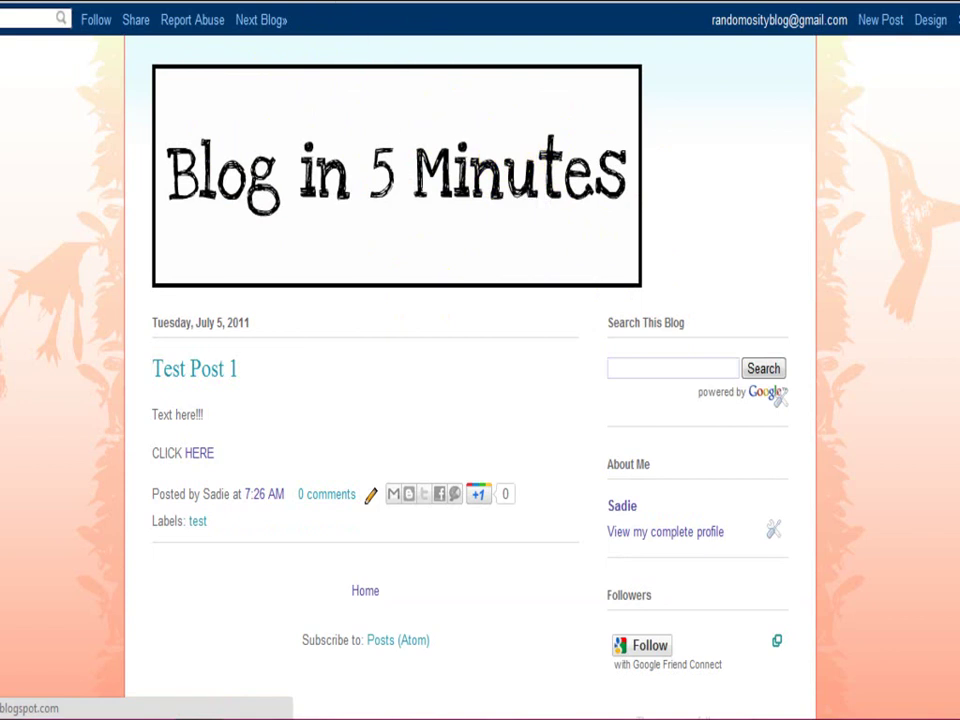
# - Load randomosityblog.com in a new browser tab
pyautogui.click(440, 3)
pyautogui.write('ra')
pyautogui.press('Return')
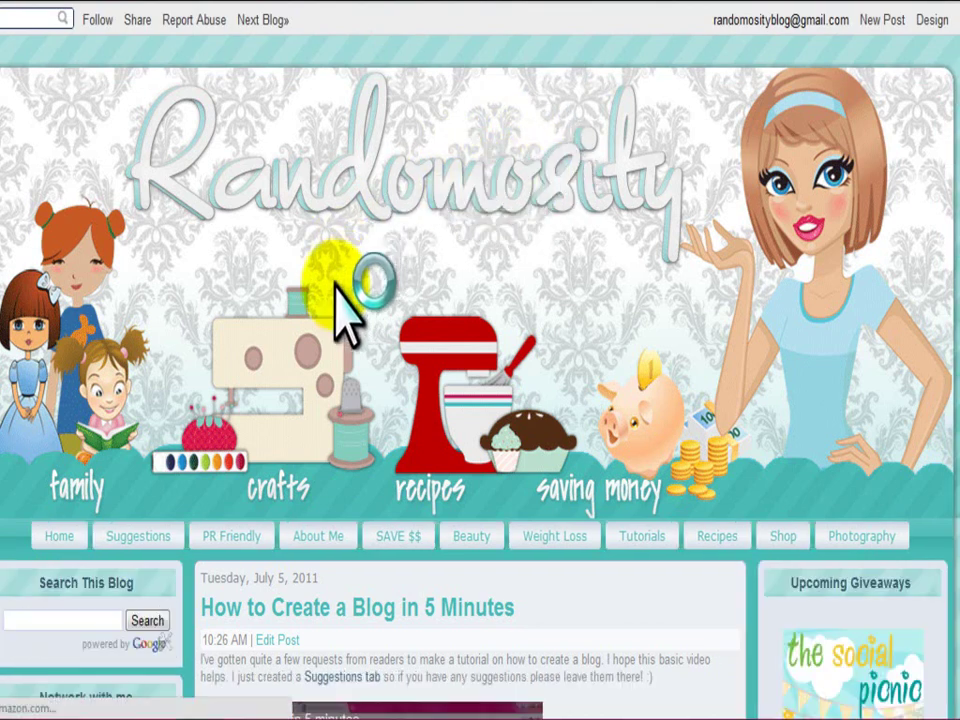
# - Visit the Randomosity PR Friendly page and select its email address line
pyautogui.scroll(-2, 546, 600)
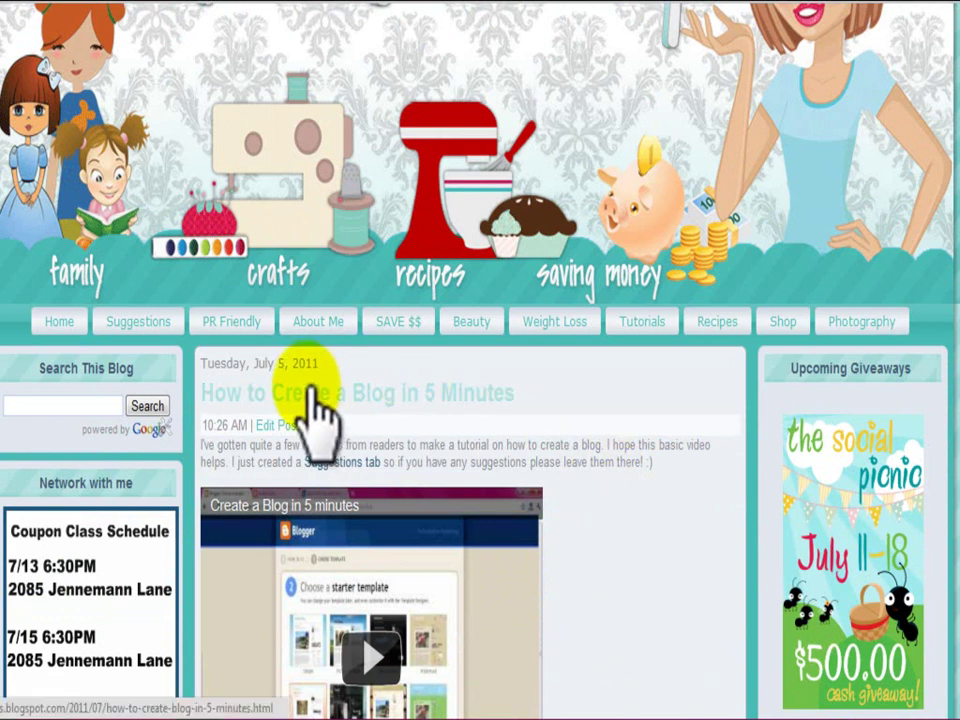
pyautogui.click(253, 328)
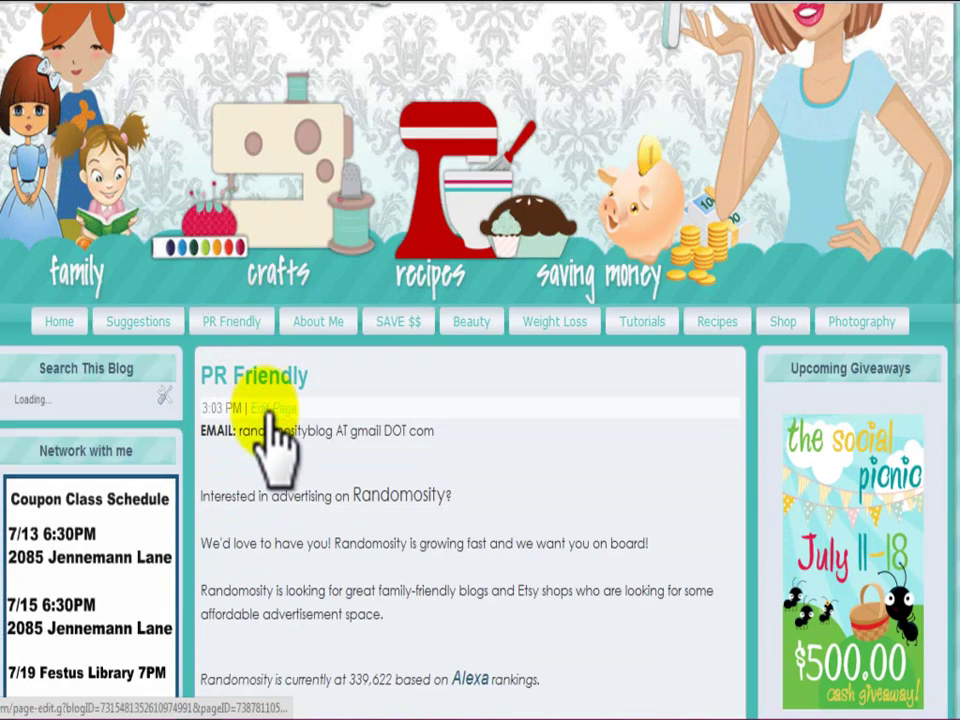
pyautogui.moveTo(203, 430); pyautogui.dragTo(440, 438)
pyautogui.click(328, 402)
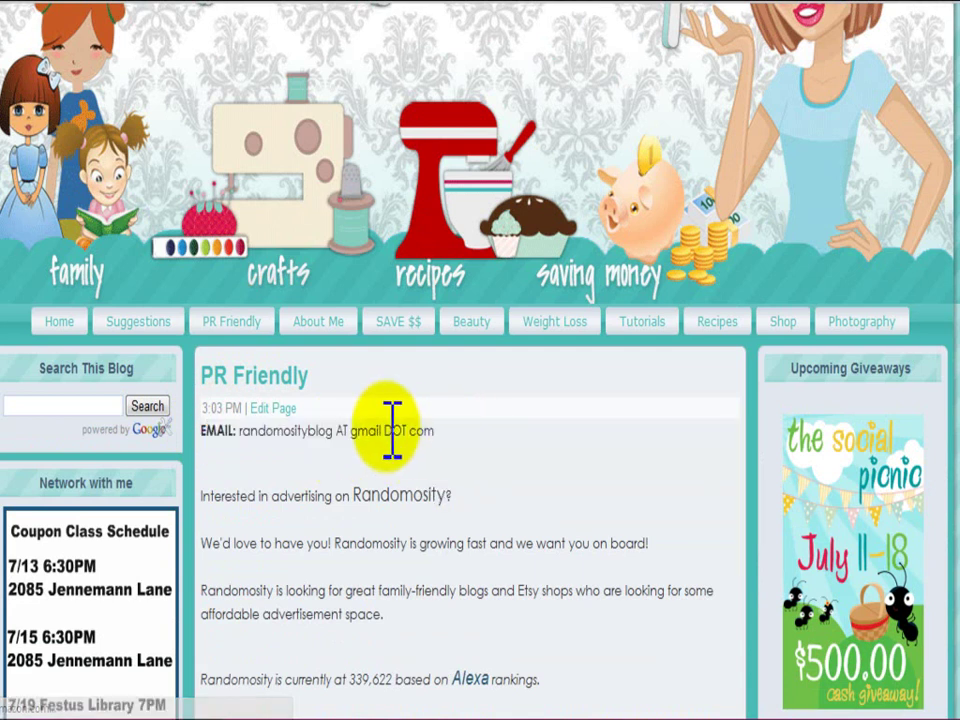
# - Browse the Suggestions page's blog topic suggestion form
pyautogui.click(157, 318)
pyautogui.scroll(-4, 280, 340)
pyautogui.scroll(-1, 285, 190)
pyautogui.scroll(-4, 290, 170)
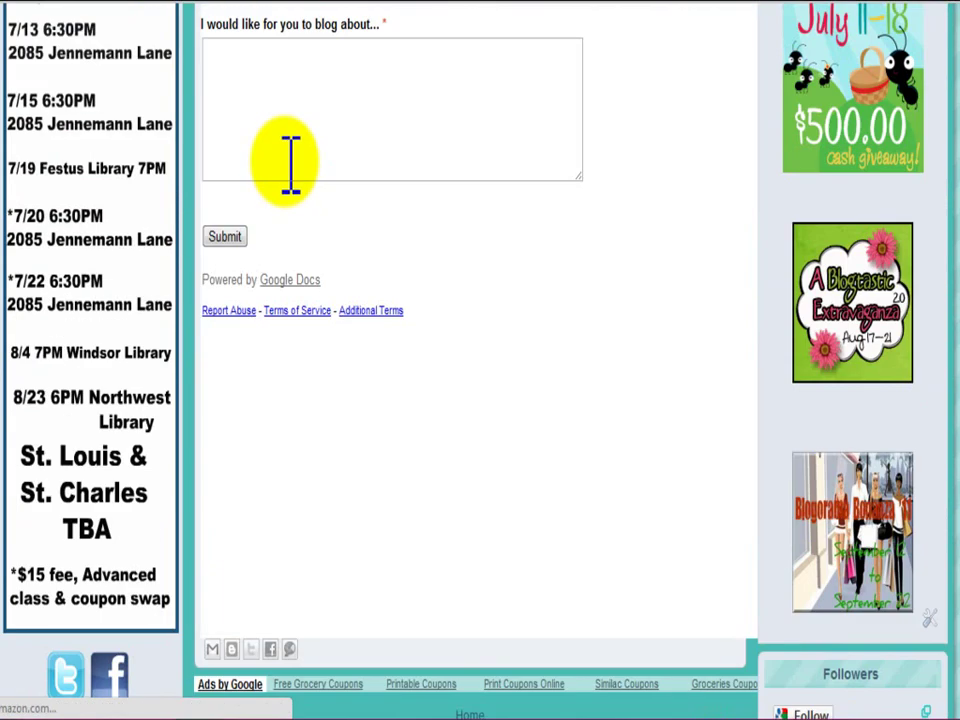
pyautogui.scroll(2, 290, 165)
pyautogui.scroll(2, 275, 168)
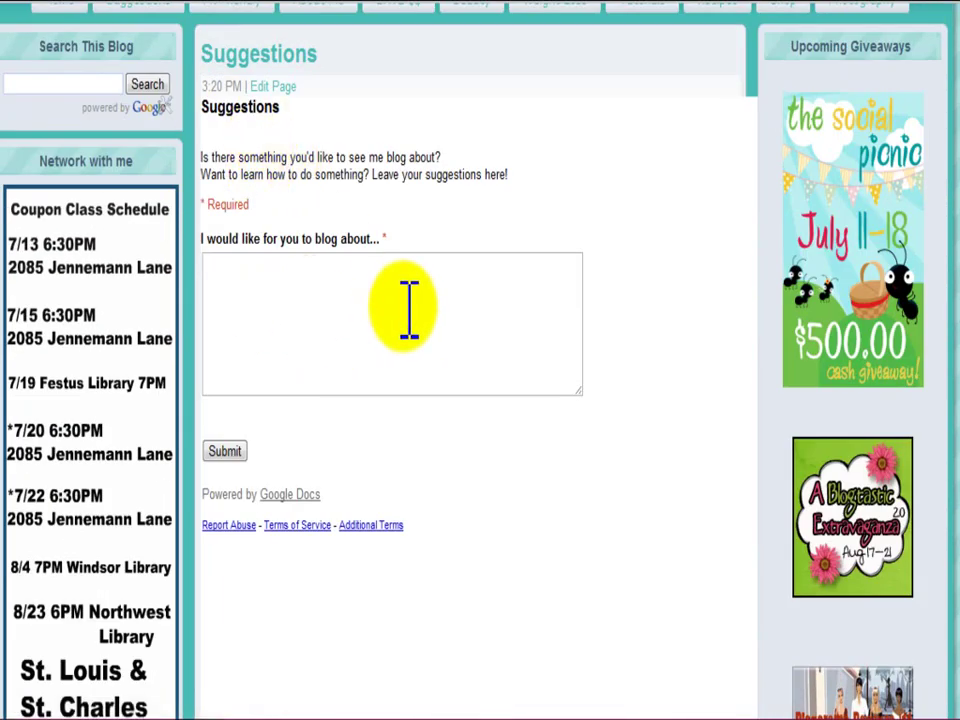
pyautogui.scroll(4, 515, 375)
pyautogui.scroll(-1, 525, 365)
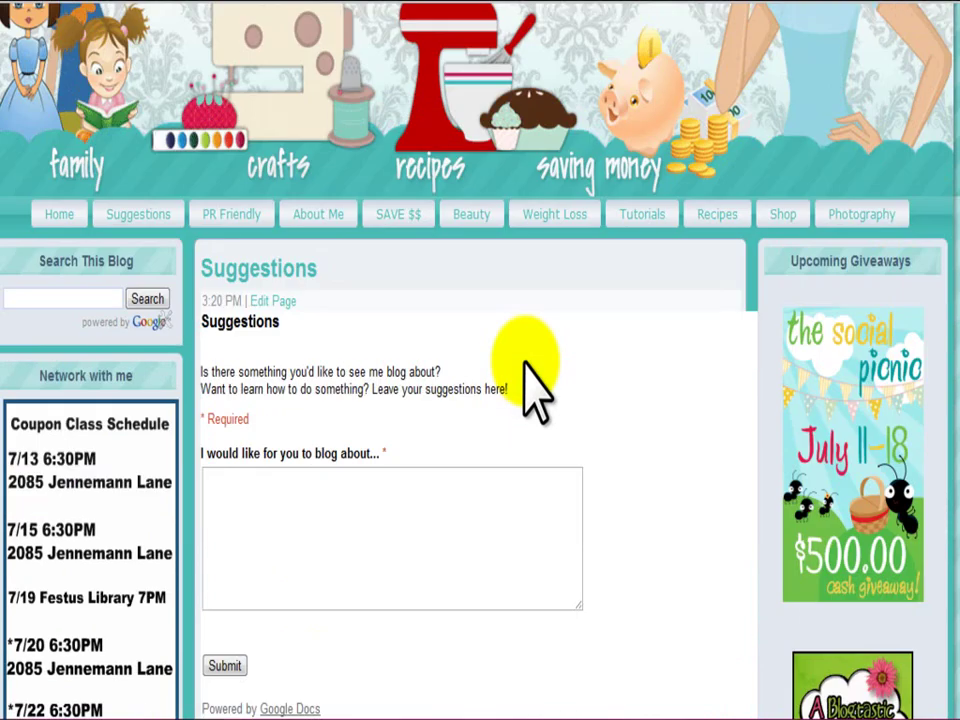